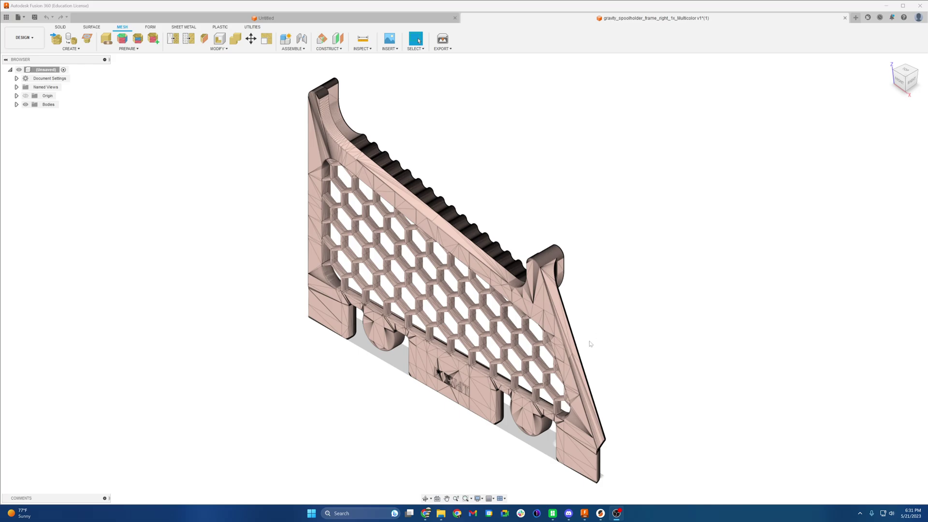
# - From an angled view, turn on the Mesh Palette in the SELECT menu and zoom onto the honeycomb
pyautogui.moveTo(590, 344)
pyautogui.keyDown('shift'); pyautogui.mouseDown(button='middle')
pyautogui.moveTo(566, 325)
pyautogui.moveTo(487, 307)
pyautogui.moveTo(503, 305)
pyautogui.moveTo(506, 313)
pyautogui.mouseUp(button='middle'); pyautogui.keyUp('shift')
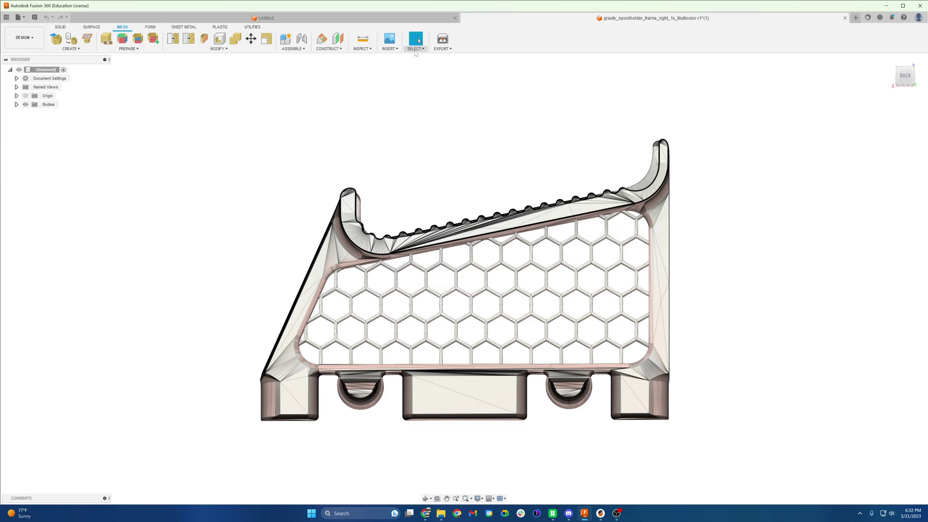
pyautogui.keyDown('shift'); pyautogui.moveTo(478, 228); pyautogui.dragTo(469, 159, button='middle'); pyautogui.keyUp('shift')
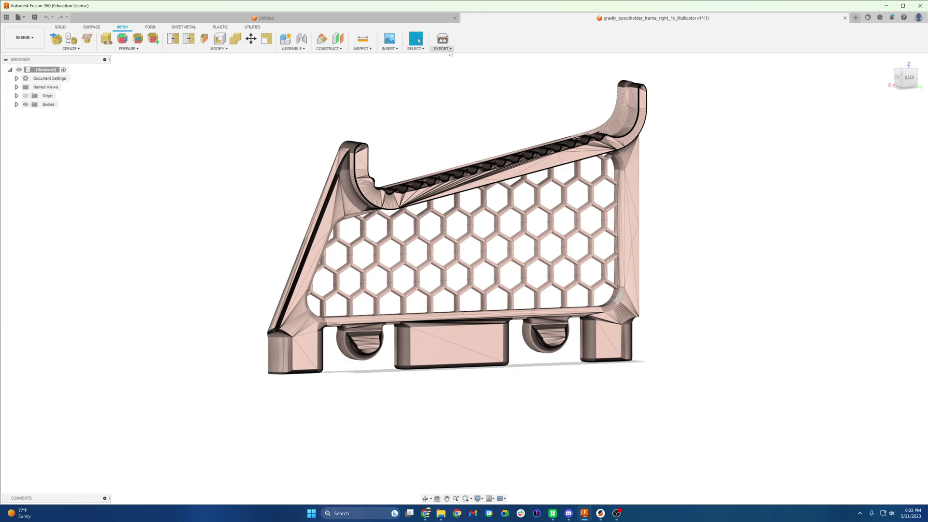
pyautogui.click(391, 49)
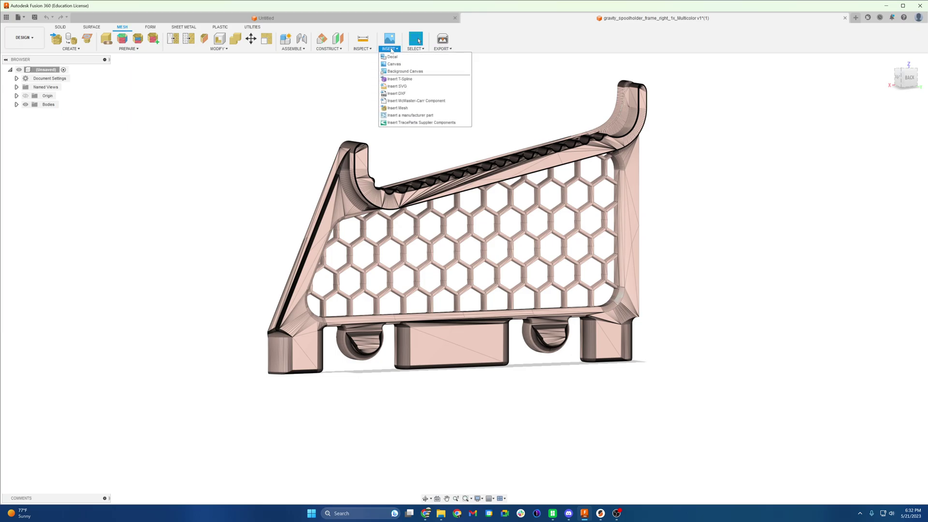
pyautogui.moveTo(416, 44)
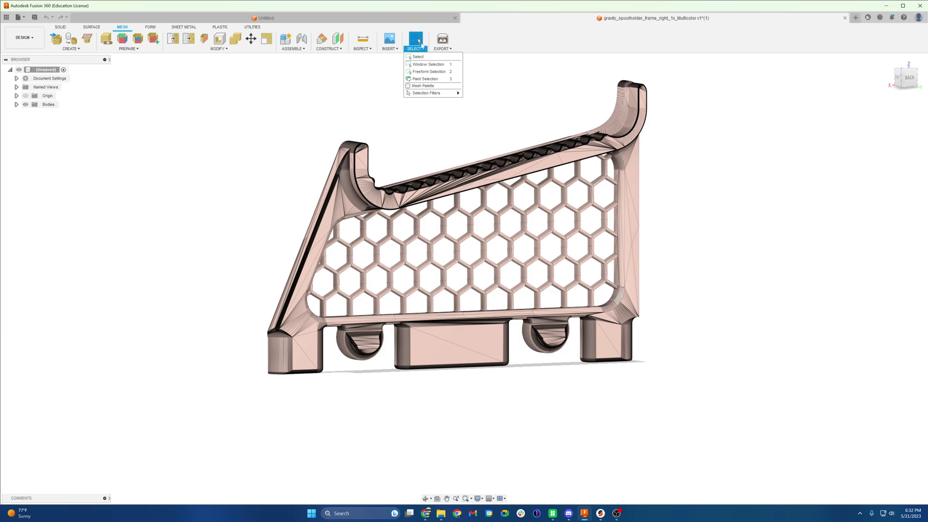
pyautogui.click(409, 87)
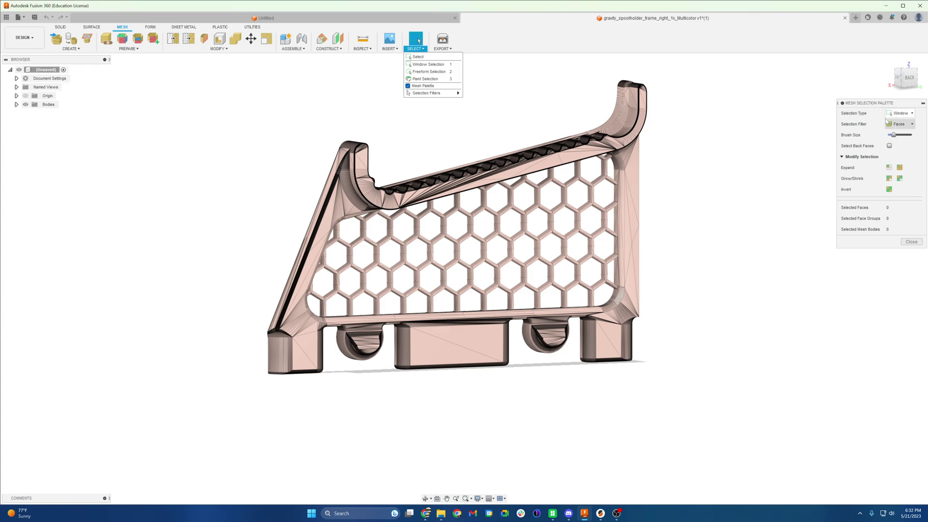
pyautogui.scroll(-1, 505, 244)
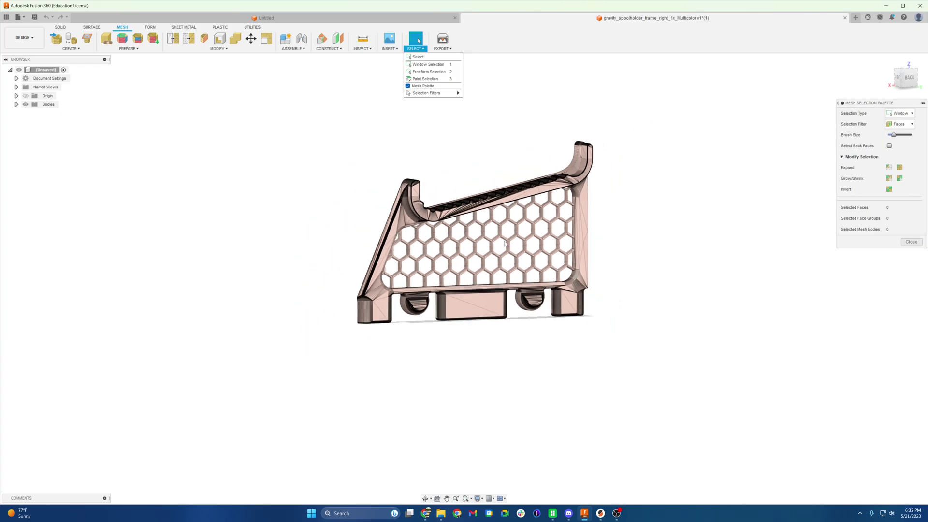
pyautogui.scroll(5, 506, 245)
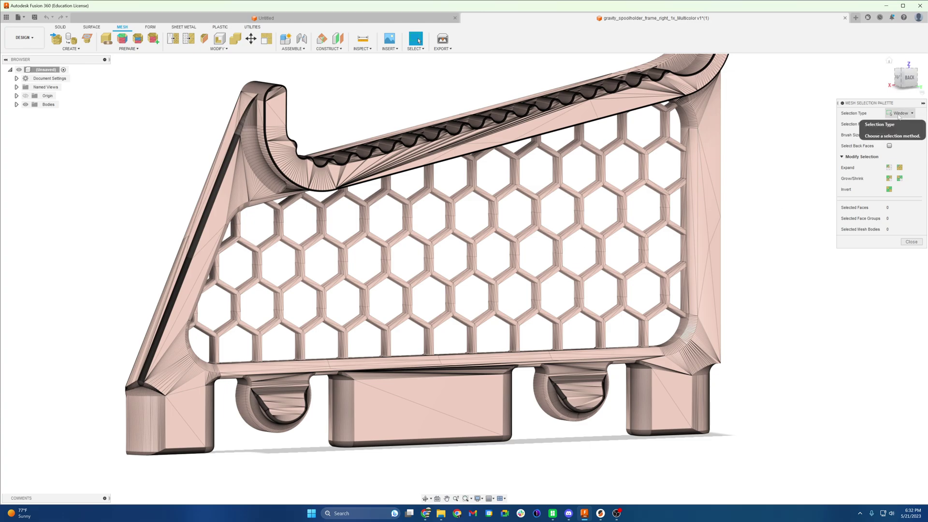
pyautogui.scroll(5, 539, 227)
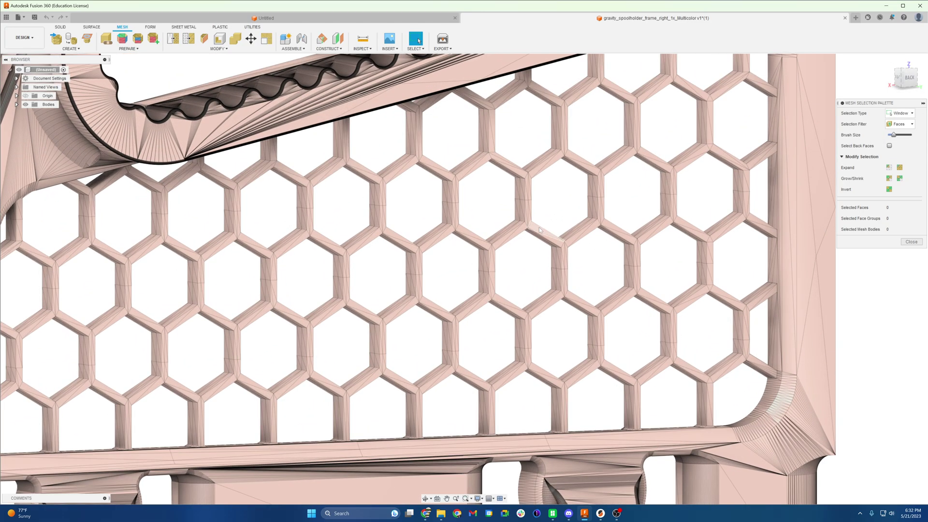
# - Select a single face on one honeycomb wall
pyautogui.click(537, 231)
pyautogui.scroll(-5, 537, 232)
pyautogui.moveTo(537, 232)
pyautogui.keyDown('shift'); pyautogui.mouseDown(button='middle')
pyautogui.moveTo(526, 256)
pyautogui.moveTo(556, 219)
pyautogui.moveTo(534, 247)
pyautogui.moveTo(539, 238)
pyautogui.mouseUp(button='middle'); pyautogui.keyUp('shift')
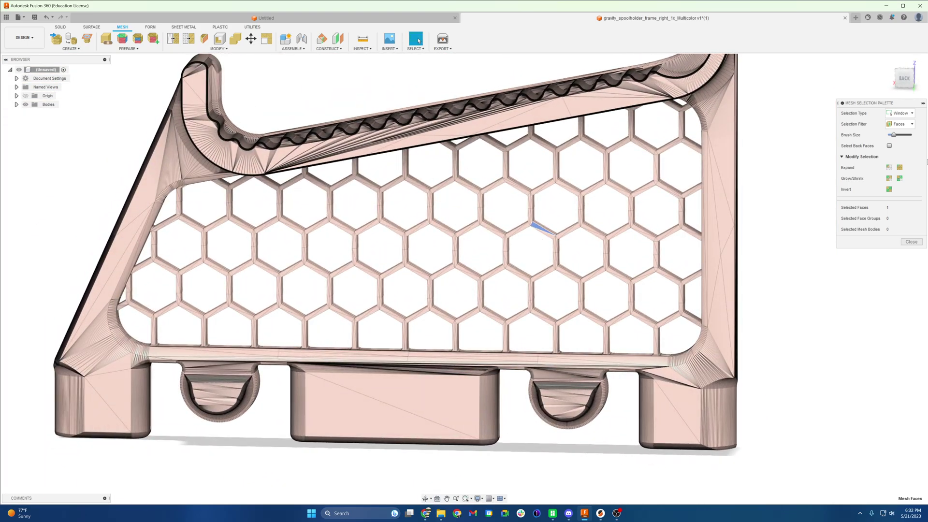
# - Grow the selection ring by ring until the whole hex grid is covered (3178 faces)
pyautogui.click(891, 178)
pyautogui.click(891, 179)
pyautogui.click(890, 179)
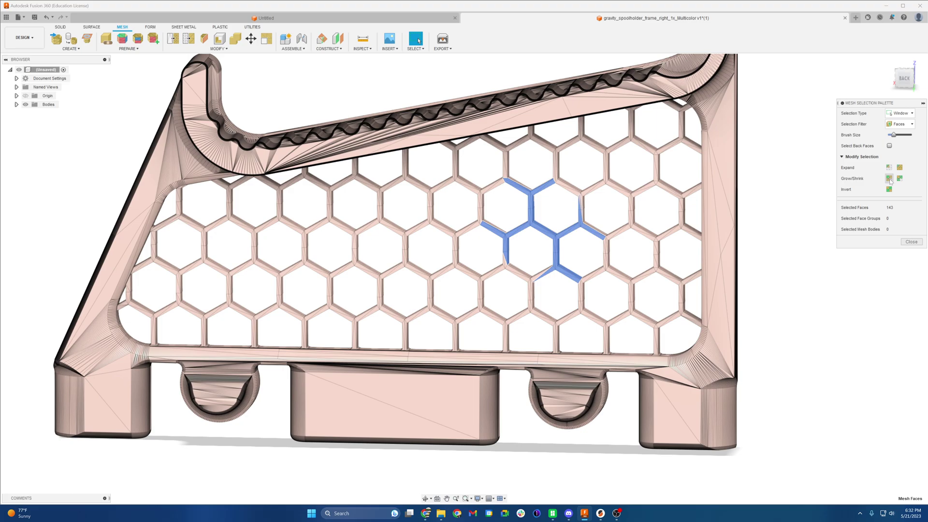
pyautogui.click(890, 179)
pyautogui.click(890, 179)
pyautogui.click(890, 179)
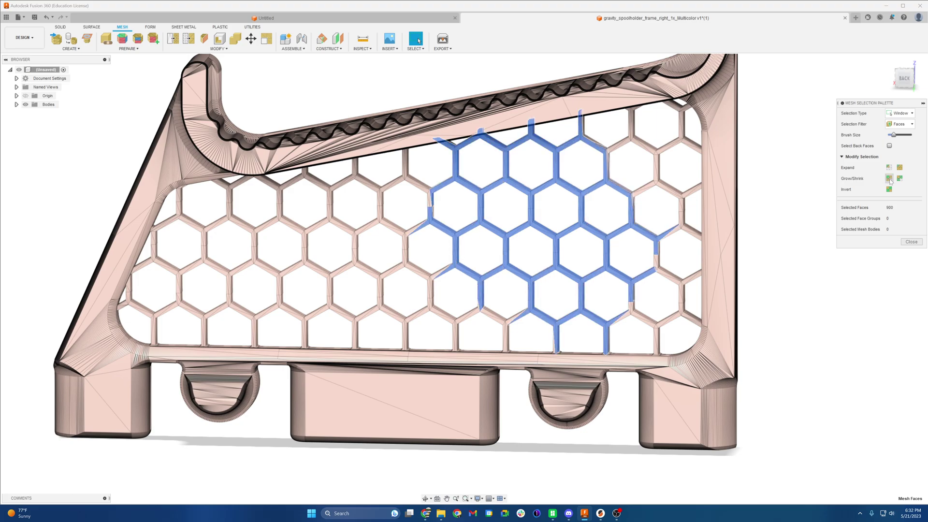
pyautogui.click(890, 179)
pyautogui.click(890, 179)
pyautogui.click(890, 179)
pyautogui.click(891, 179)
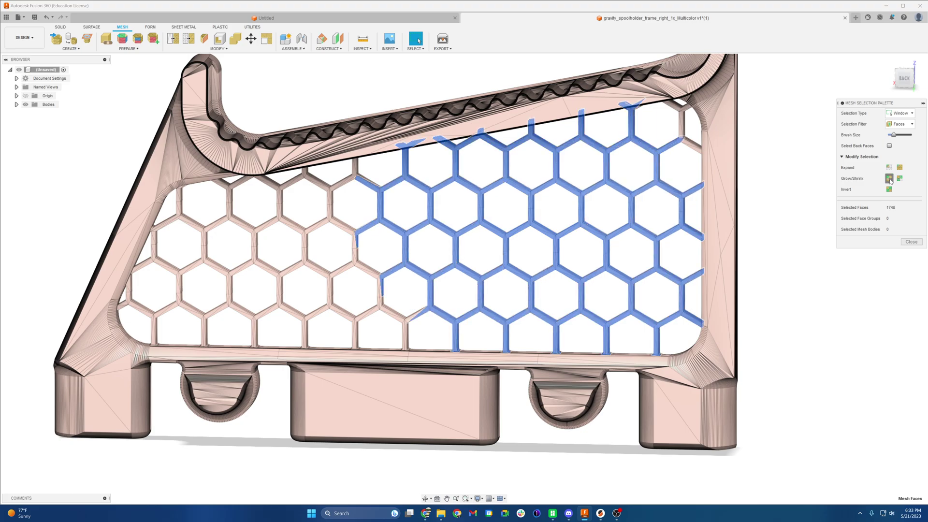
pyautogui.click(890, 179)
pyautogui.click(890, 179)
pyautogui.click(890, 178)
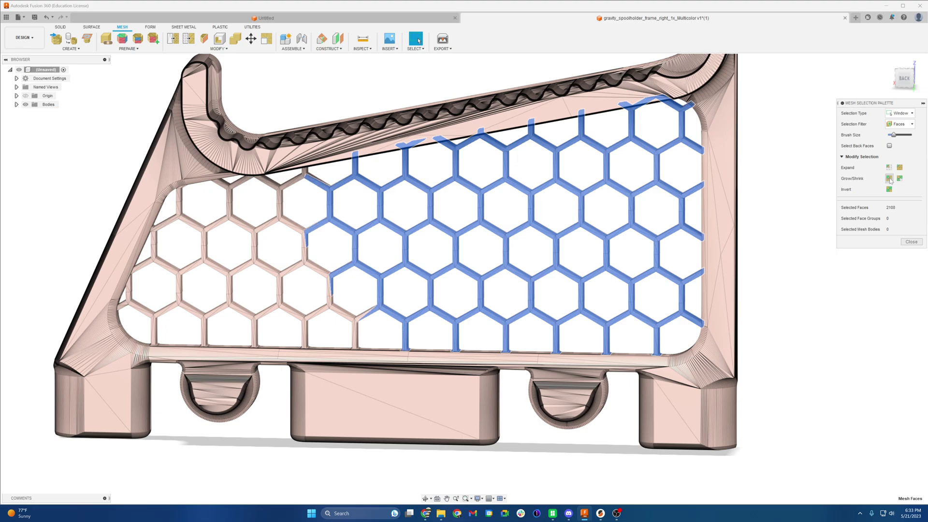
pyautogui.click(890, 179)
pyautogui.click(890, 179)
pyautogui.click(890, 179)
pyautogui.click(890, 179)
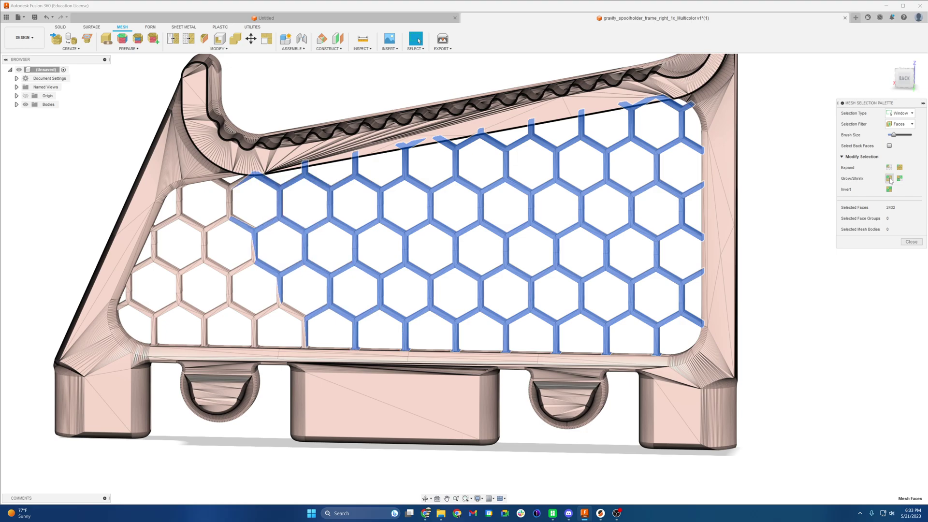
pyautogui.click(890, 179)
pyautogui.click(890, 179)
pyautogui.click(890, 179)
pyautogui.click(890, 179)
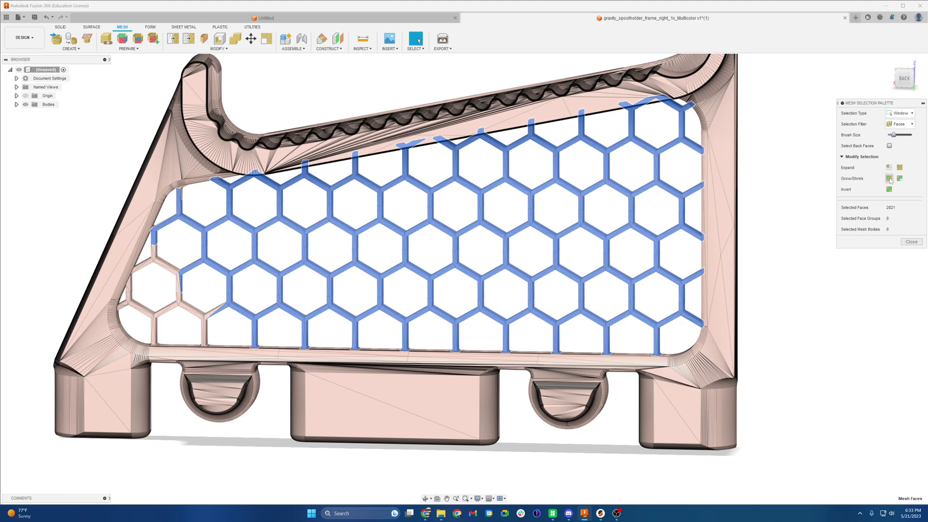
pyautogui.click(890, 179)
pyautogui.click(890, 178)
pyautogui.click(890, 179)
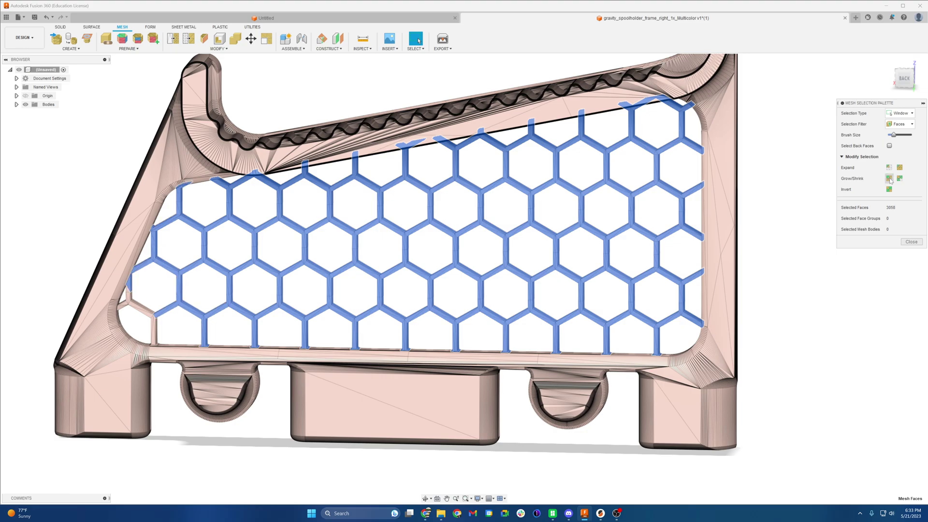
pyautogui.click(890, 179)
pyautogui.click(891, 179)
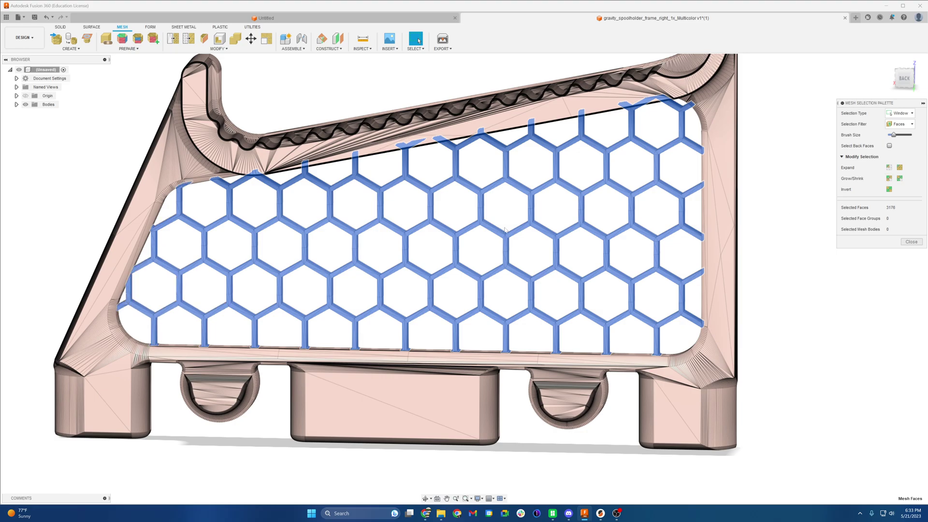
pyautogui.keyDown('shift'); pyautogui.moveTo(505, 230); pyautogui.dragTo(356, 234, button='middle'); pyautogui.keyUp('shift')
pyautogui.press('F6')
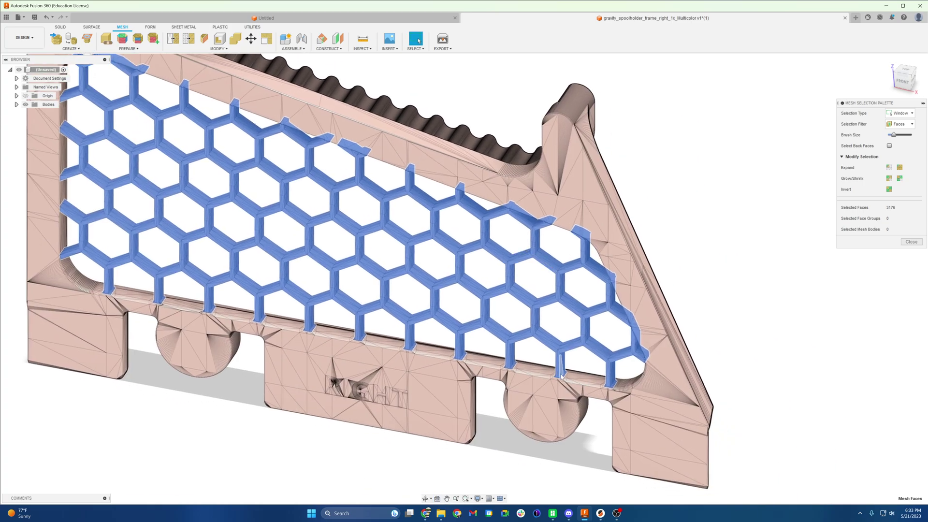
pyautogui.keyDown('shift'); pyautogui.moveTo(626, 369); pyautogui.dragTo(526, 220, button='middle'); pyautogui.keyUp('shift')
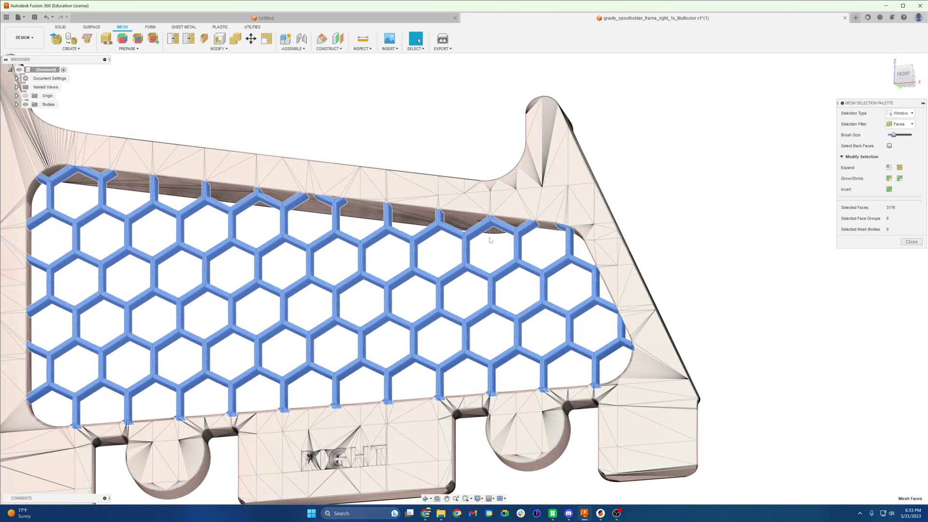
pyautogui.keyDown('shift'); pyautogui.moveTo(567, 243); pyautogui.dragTo(509, 233, button='middle'); pyautogui.keyUp('shift')
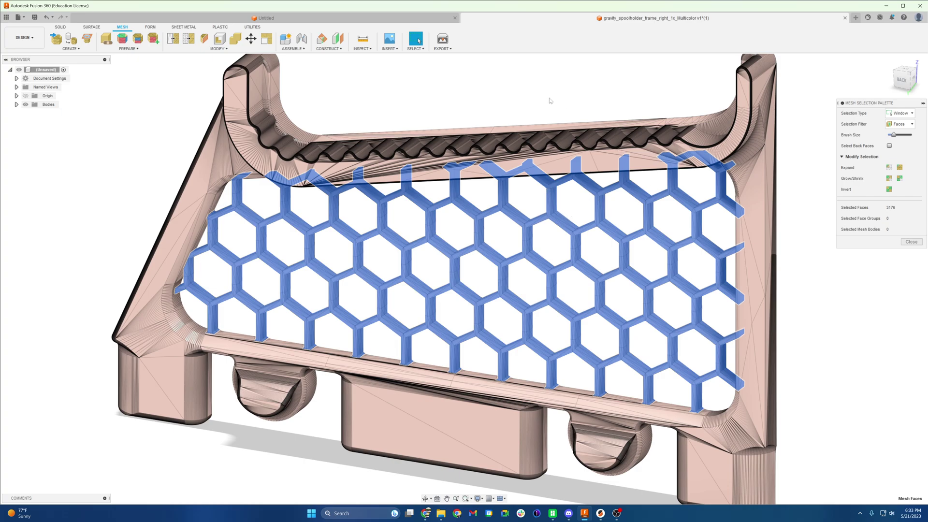
# - Run MODIFY > Separate on the selected honeycomb faces so the infill becomes its own body
pyautogui.click(224, 49)
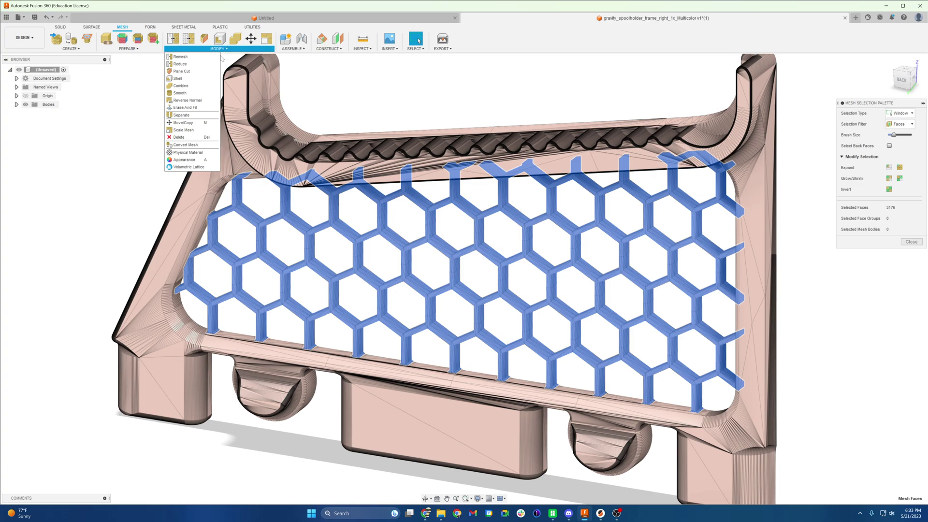
pyautogui.click(181, 115)
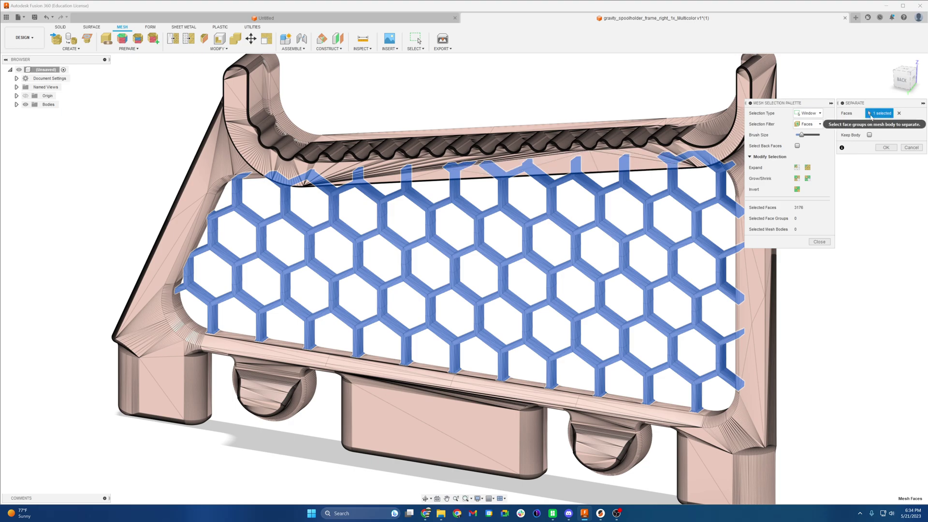
pyautogui.click(888, 148)
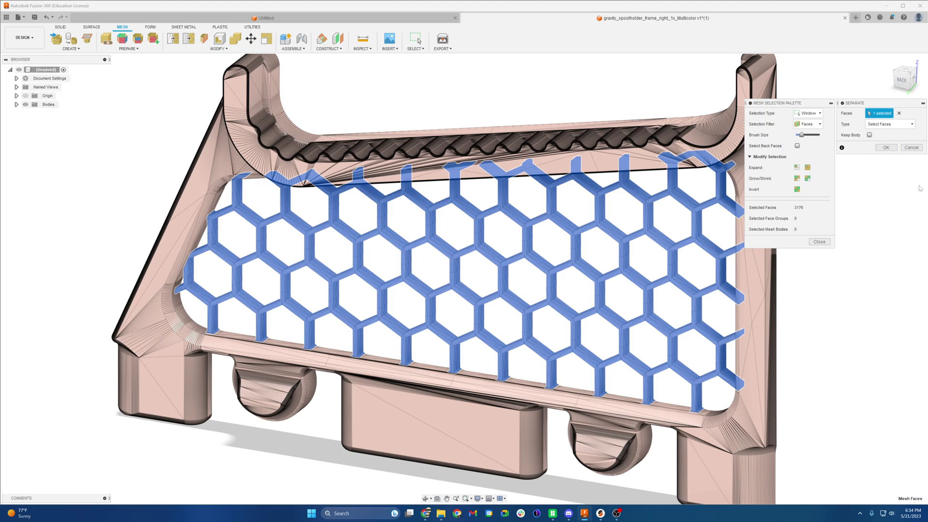
# - Check MeshBody2 and MeshBody3 under Bodies, then hide the frame to inspect the honeycomb alone
pyautogui.click(17, 104)
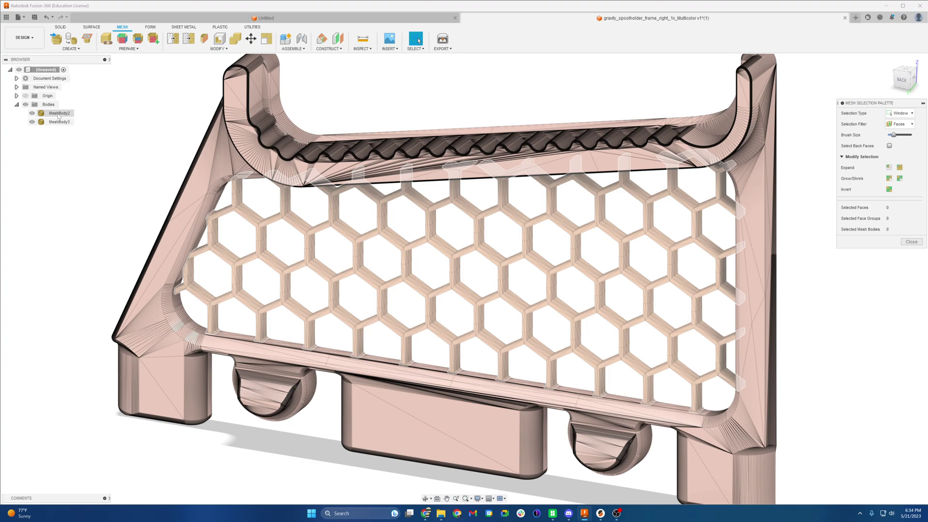
pyautogui.click(58, 114)
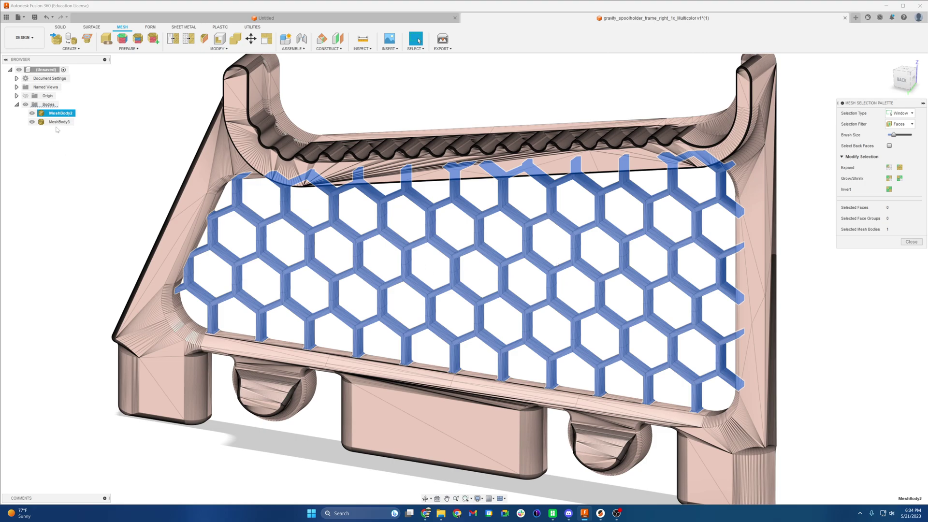
pyautogui.click(59, 122)
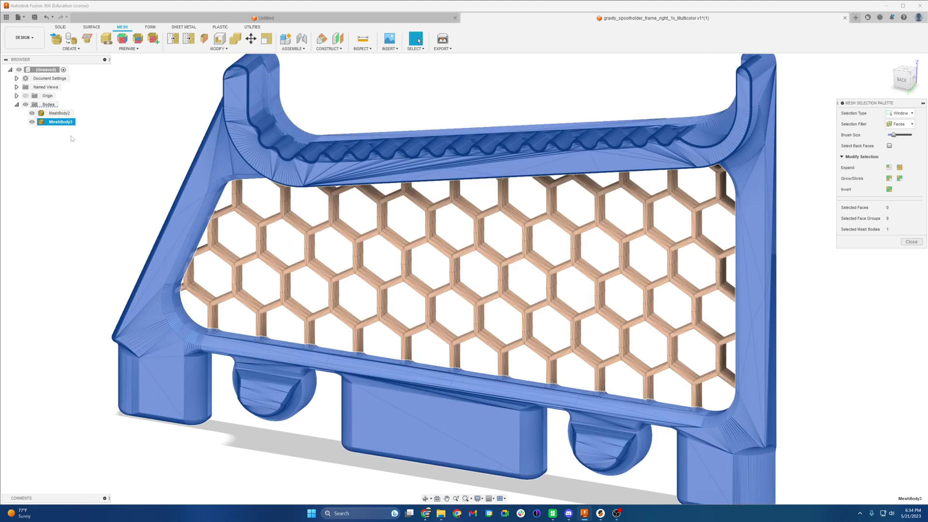
pyautogui.click(32, 121)
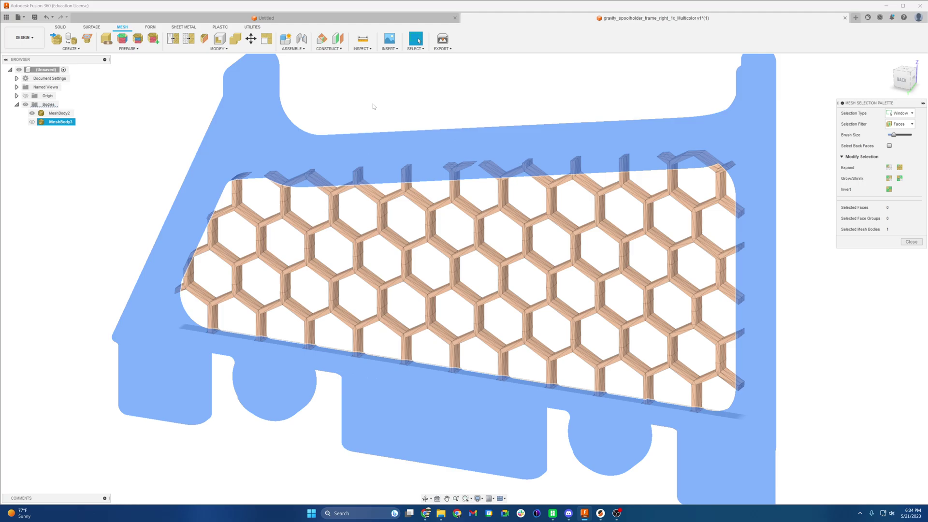
pyautogui.click(374, 106)
pyautogui.click(428, 218)
pyautogui.keyDown('shift'); pyautogui.moveTo(429, 218); pyautogui.dragTo(450, 203, button='middle'); pyautogui.keyUp('shift')
# - Show MeshBody3 again so the frame and honeycomb appear together
pyautogui.click(32, 123)
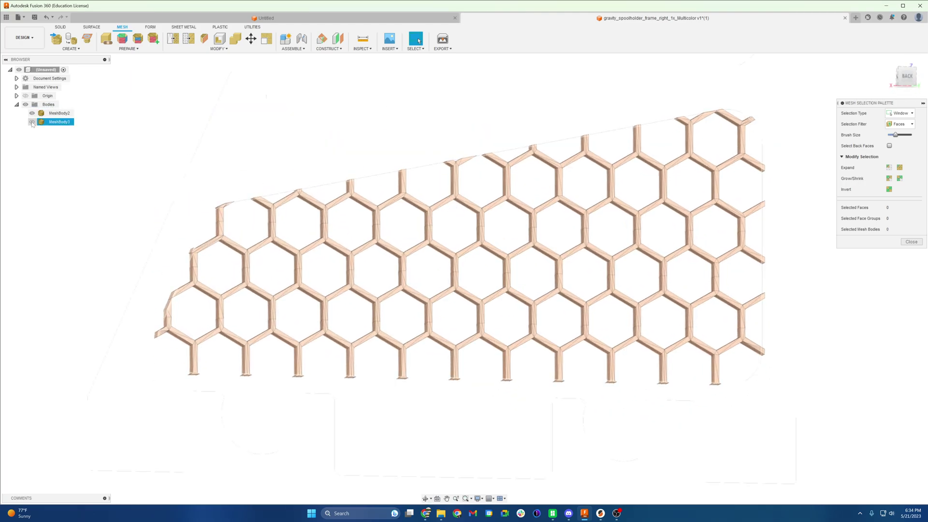
pyautogui.click(32, 123)
pyautogui.scroll(-2, 552, 182)
pyautogui.scroll(2, 546, 184)
pyautogui.keyDown('shift'); pyautogui.moveTo(538, 172); pyautogui.dragTo(532, 184, button='middle'); pyautogui.keyUp('shift')
pyautogui.scroll(-1, 484, 218)
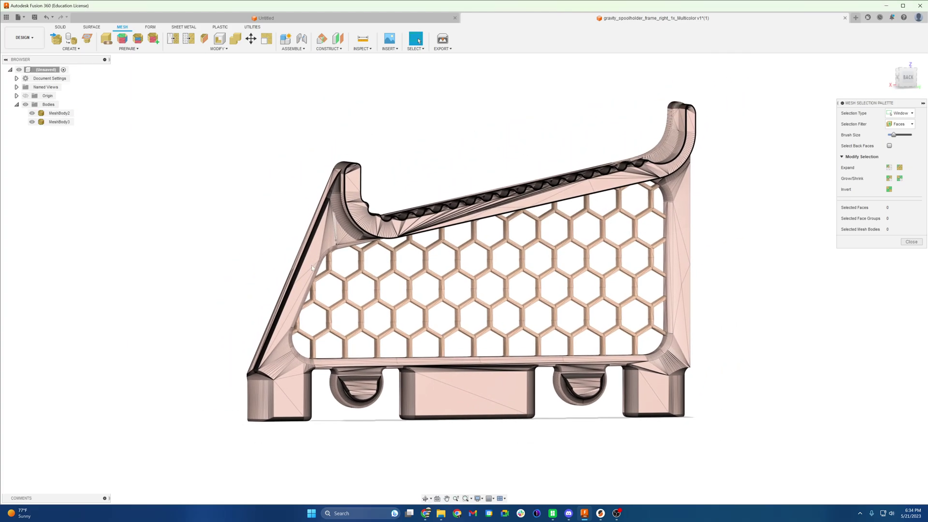
# - Export the honeycomb body MeshBody2 as an STL named 1 to the Desktop
pyautogui.click(57, 113)
pyautogui.rightClick(61, 114)
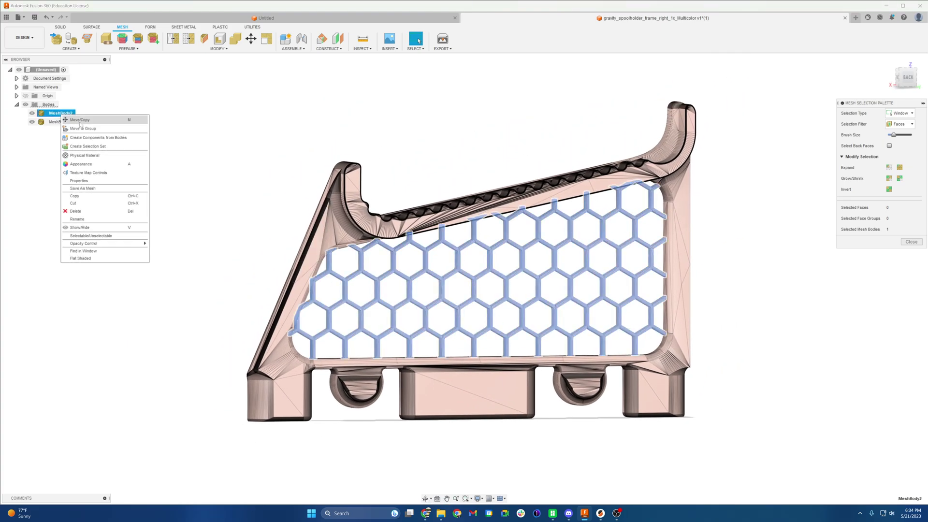
pyautogui.click(102, 189)
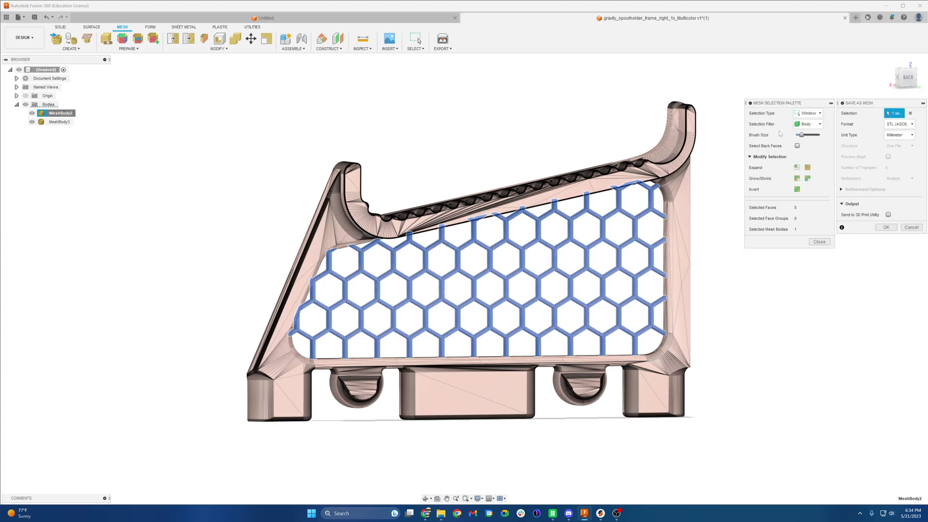
pyautogui.click(888, 228)
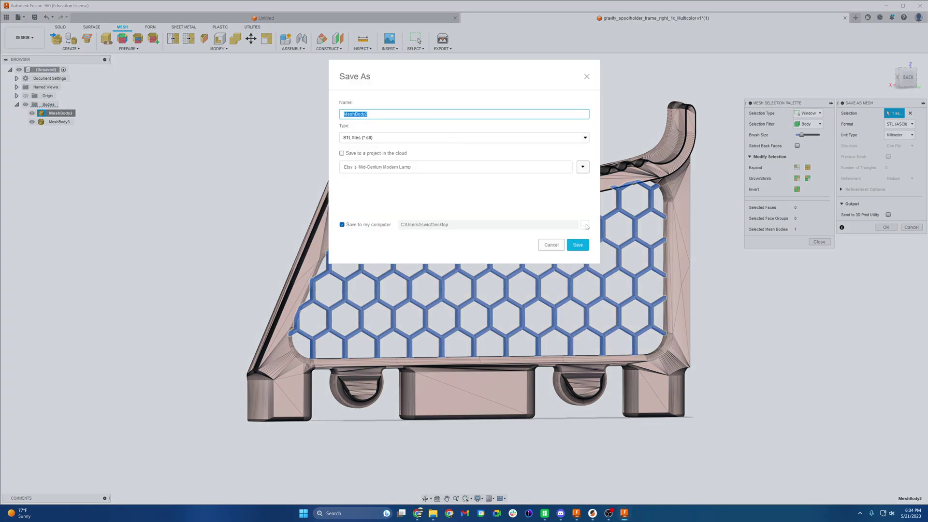
pyautogui.click(585, 225)
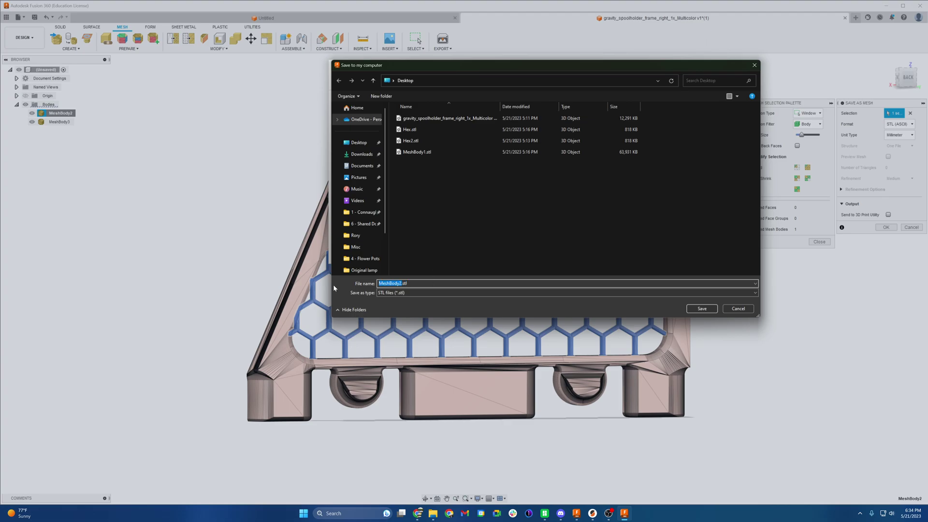
pyautogui.write('1')
pyautogui.click(701, 309)
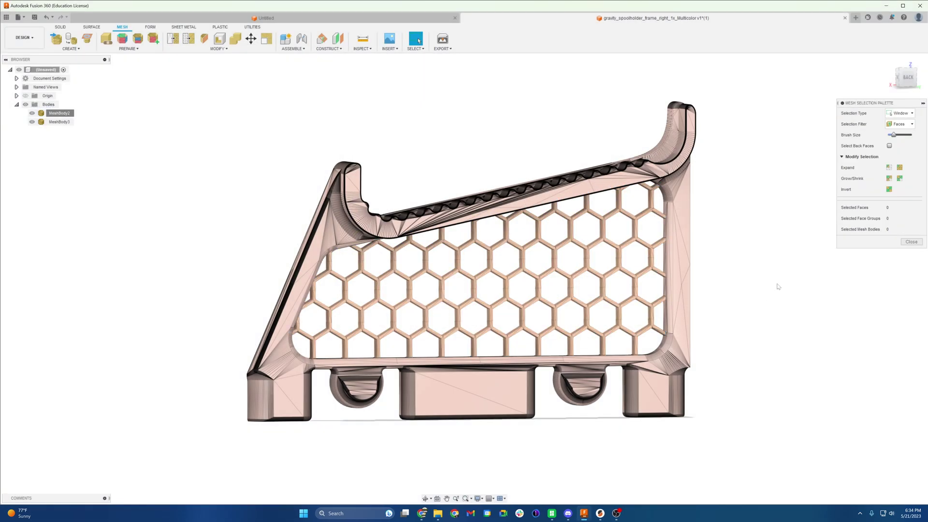
# - Export the frame body MeshBody3 as a second STL to the Desktop
pyautogui.click(65, 122)
pyautogui.rightClick(64, 122)
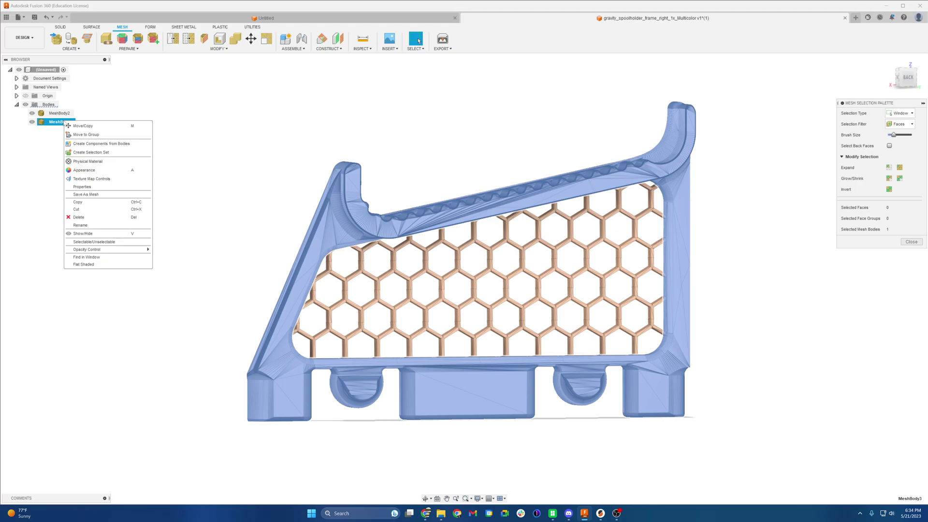
pyautogui.click(122, 202)
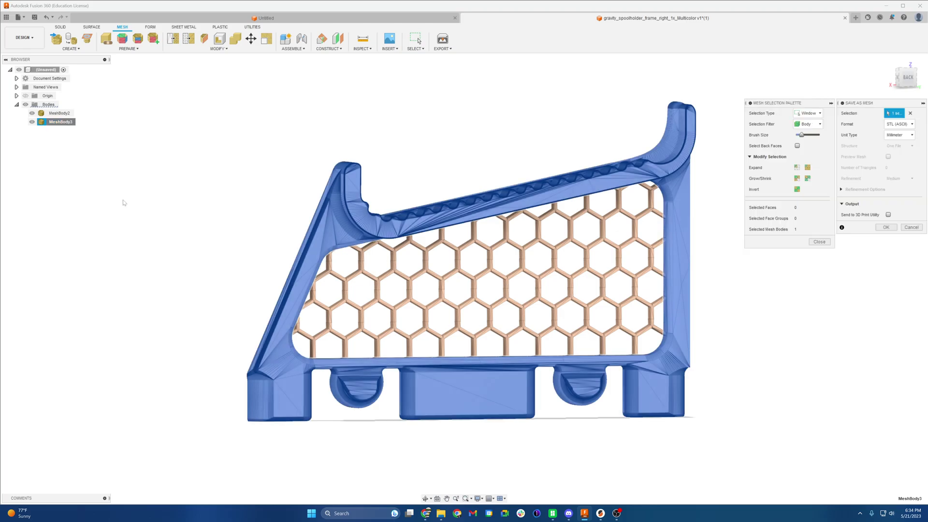
pyautogui.click(892, 229)
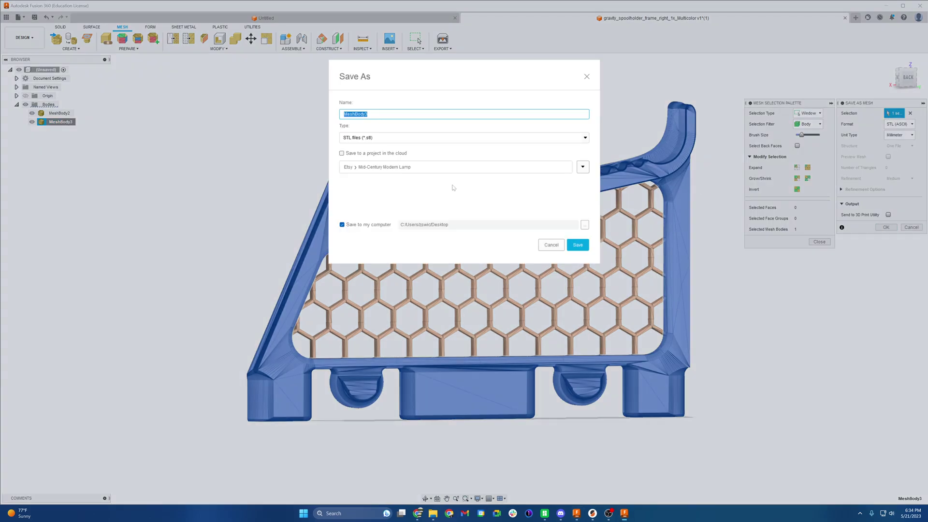
pyautogui.click(585, 226)
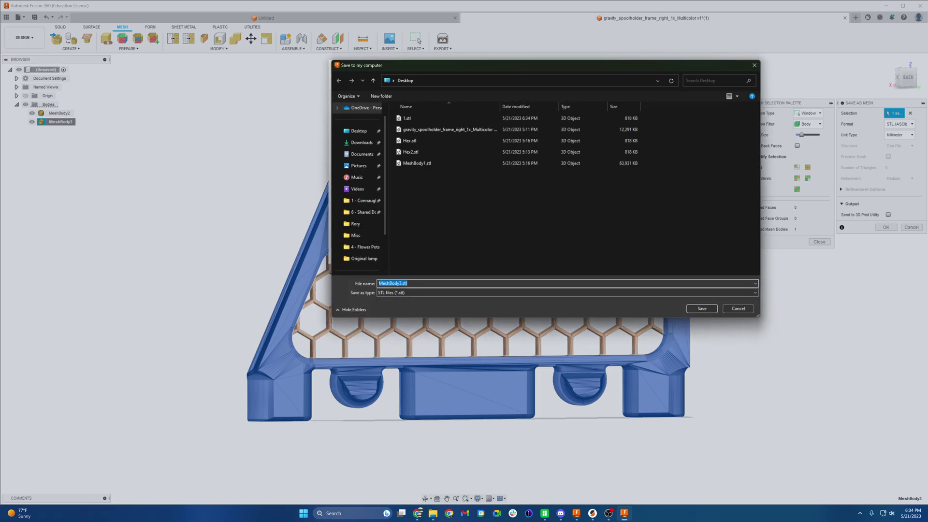
pyautogui.click(702, 308)
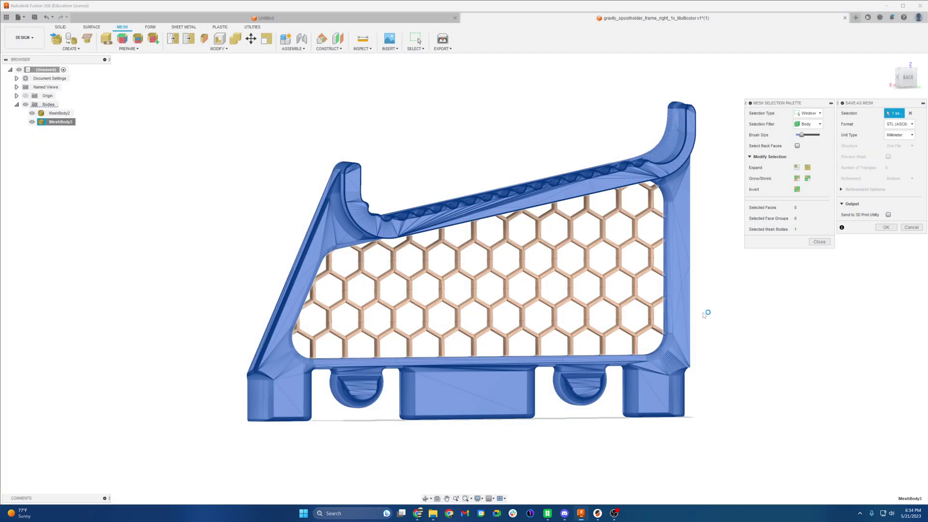
pyautogui.press('super+s')
# - Launch PrusaSlicer 2.5.2 by searching 'prus' in Windows search
pyautogui.write('prus')
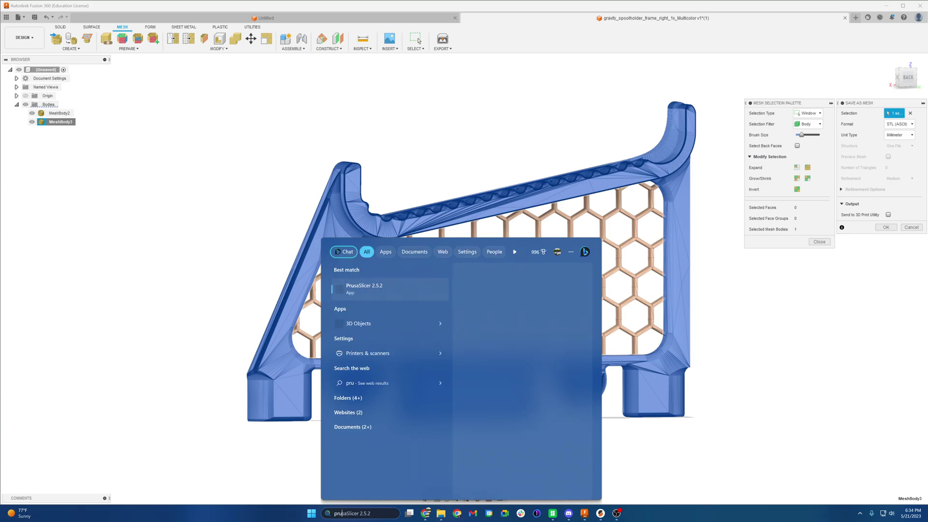
pyautogui.press('Return')
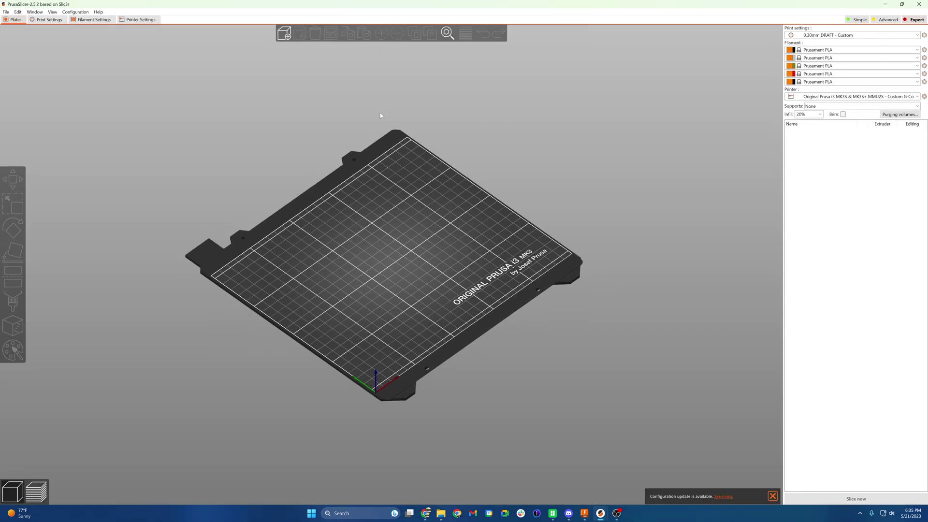
# - Import 1.stl and 2.stl together via File > Import STL/3MF/STEP/OBJ/AMF
pyautogui.click(6, 12)
pyautogui.moveTo(35, 65)
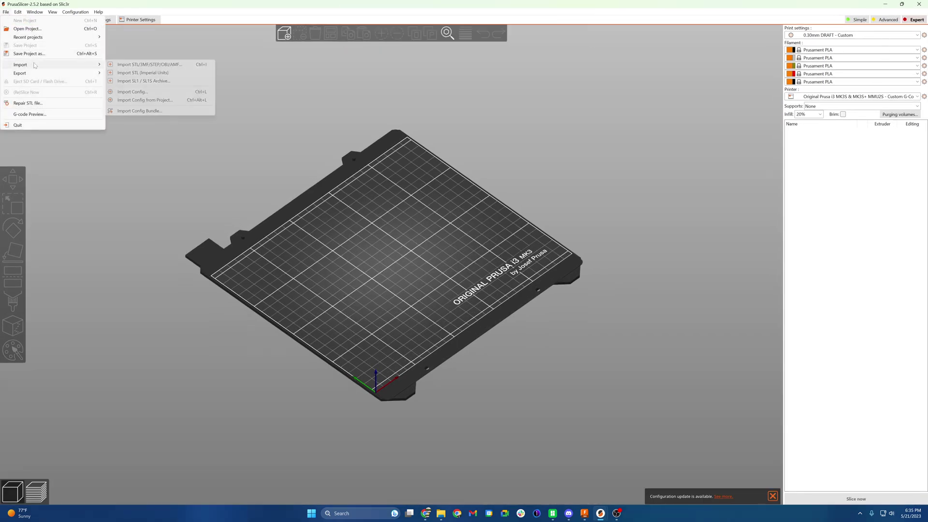
pyautogui.click(162, 65)
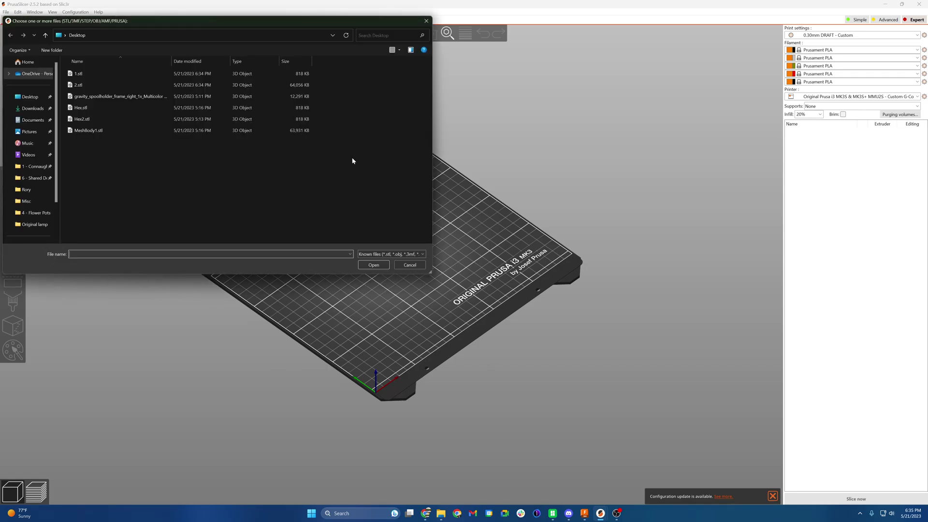
pyautogui.click(111, 85)
pyautogui.keyDown('shift'); pyautogui.click(90, 74); pyautogui.keyUp('shift')
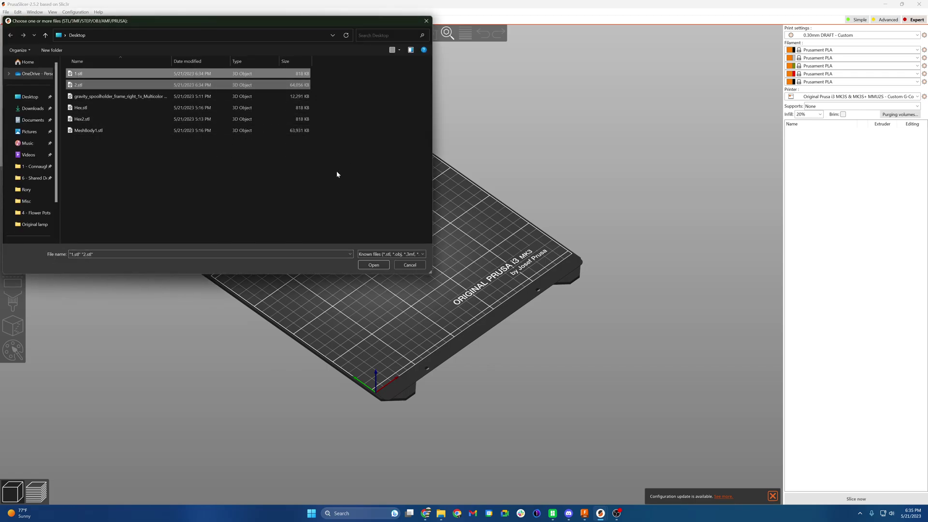
pyautogui.click(378, 266)
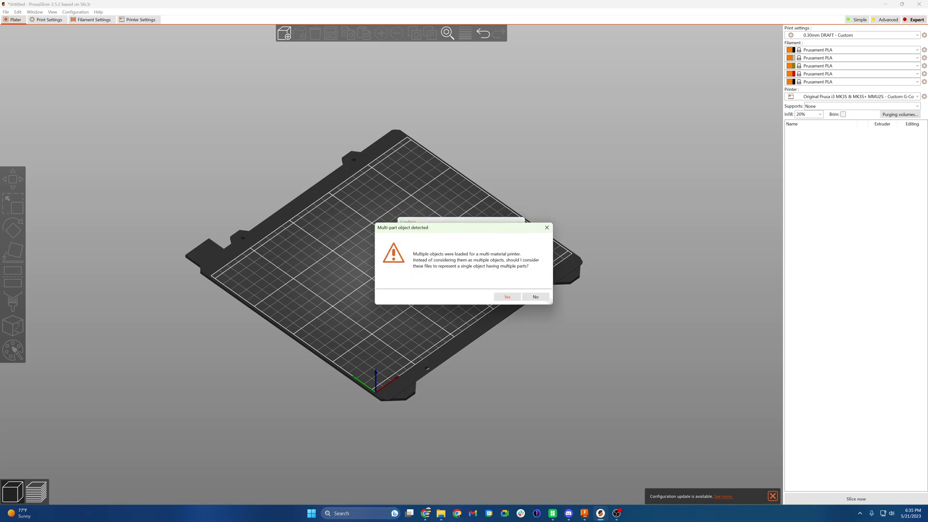
# - Load them as one multi-part object and accept the scale-down to fit the bed
pyautogui.moveTo(413, 253); pyautogui.dragTo(532, 269)
pyautogui.click(532, 270)
pyautogui.moveTo(426, 261); pyautogui.dragTo(534, 269)
pyautogui.click(534, 269)
pyautogui.click(508, 297)
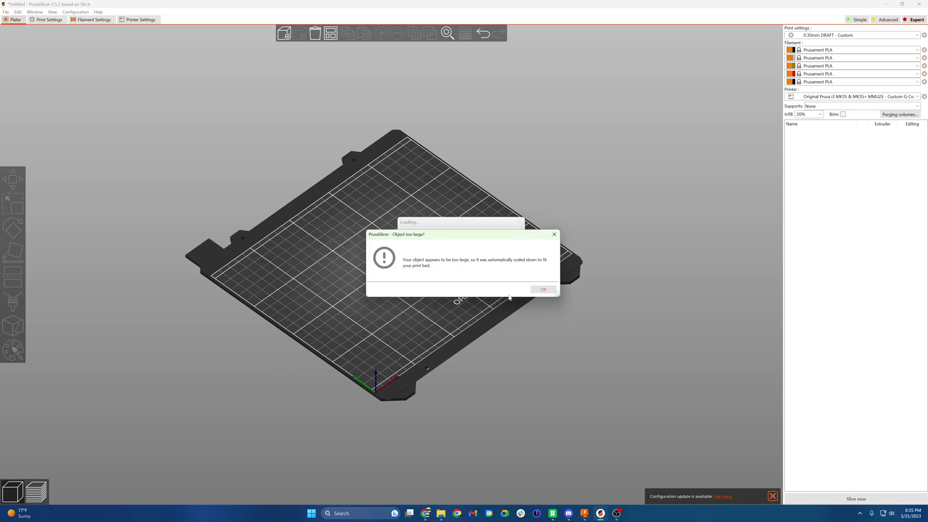
pyautogui.click(547, 291)
# - Assign extruder 3 to the 1.stl honeycomb part in the object list
pyautogui.click(467, 259)
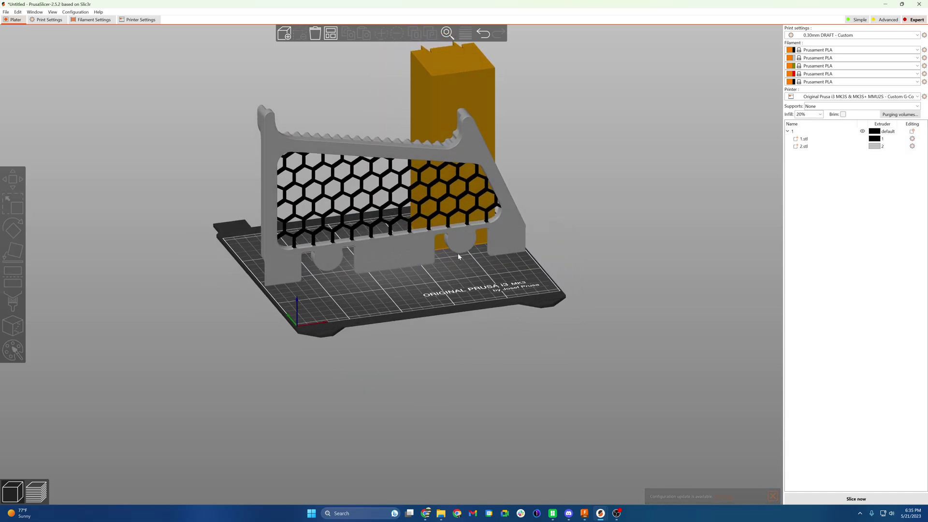
pyautogui.moveTo(459, 256); pyautogui.dragTo(441, 206)
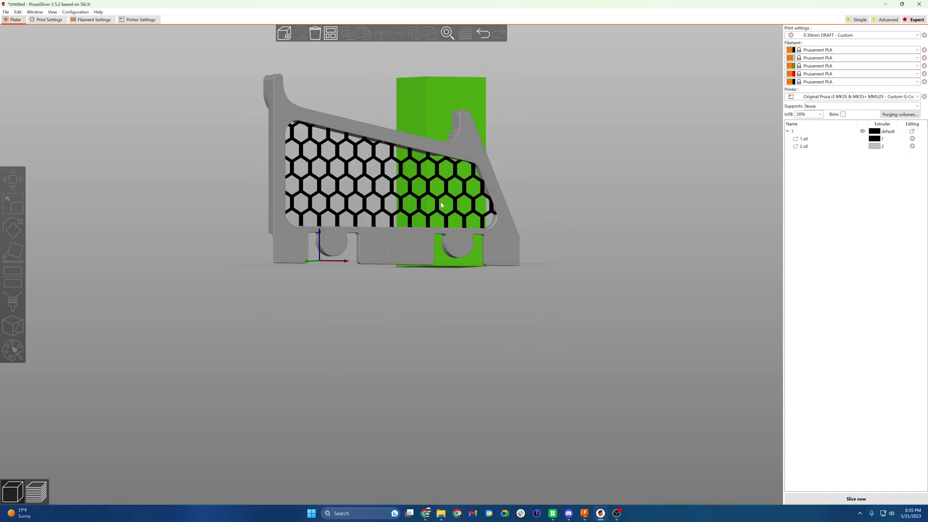
pyautogui.click(376, 136)
pyautogui.click(569, 203)
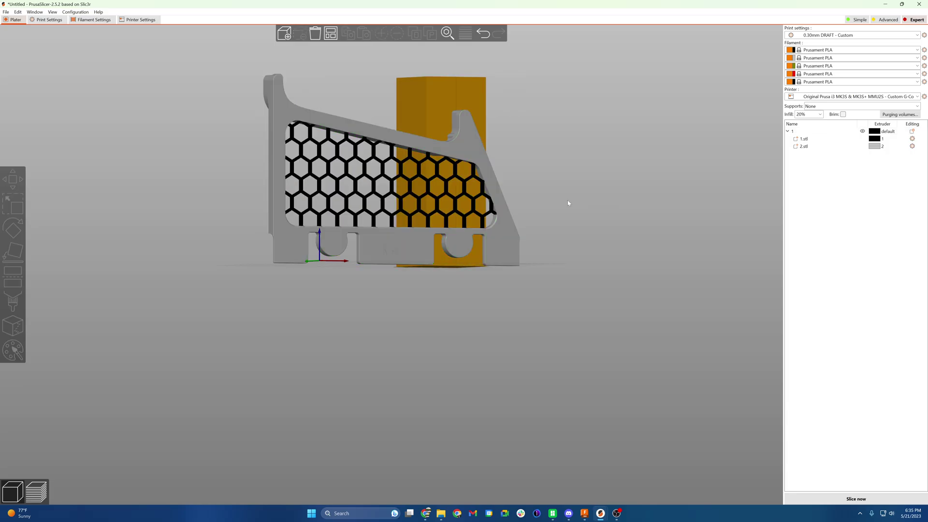
pyautogui.moveTo(568, 203)
pyautogui.mouseDown()
pyautogui.moveTo(501, 214)
pyautogui.moveTo(561, 207)
pyautogui.mouseUp()
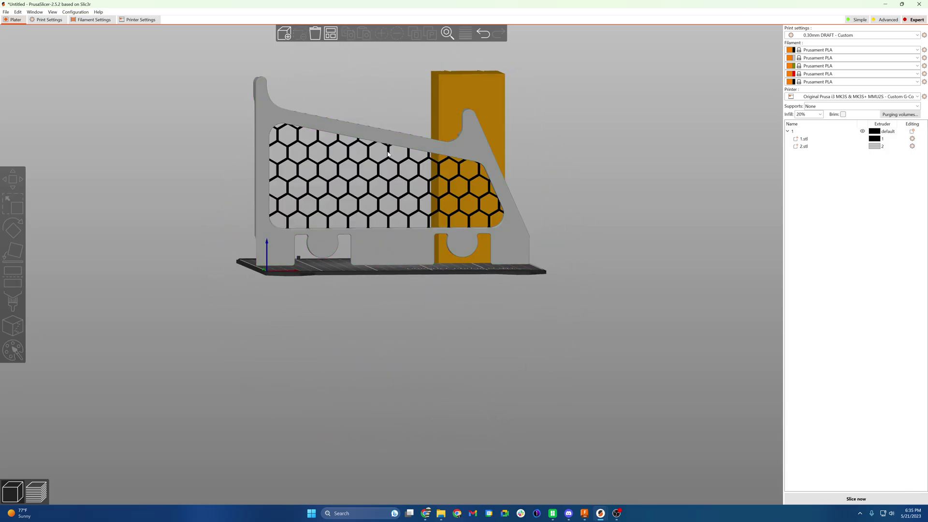
pyautogui.click(878, 139)
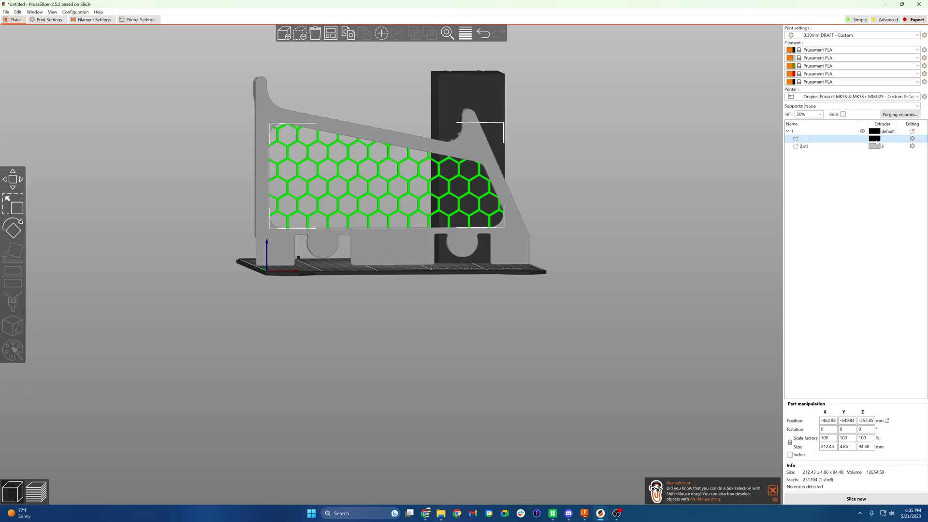
pyautogui.click(877, 141)
pyautogui.click(884, 166)
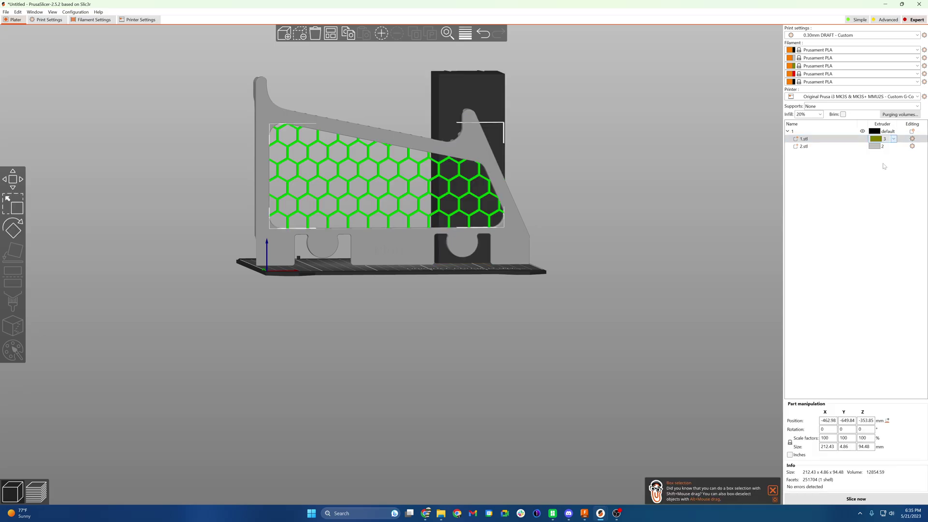
pyautogui.click(647, 173)
pyautogui.moveTo(529, 231); pyautogui.dragTo(712, 290)
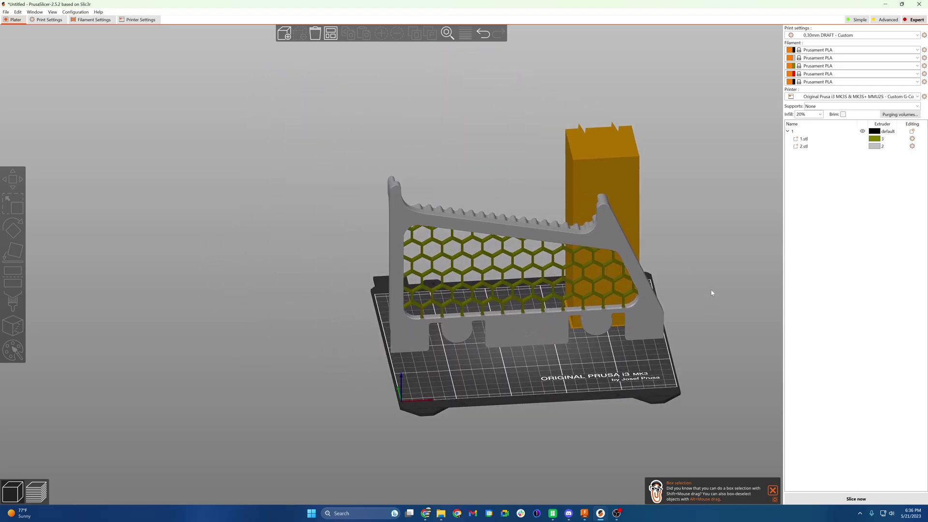
pyautogui.moveTo(405, 217); pyautogui.dragTo(441, 296)
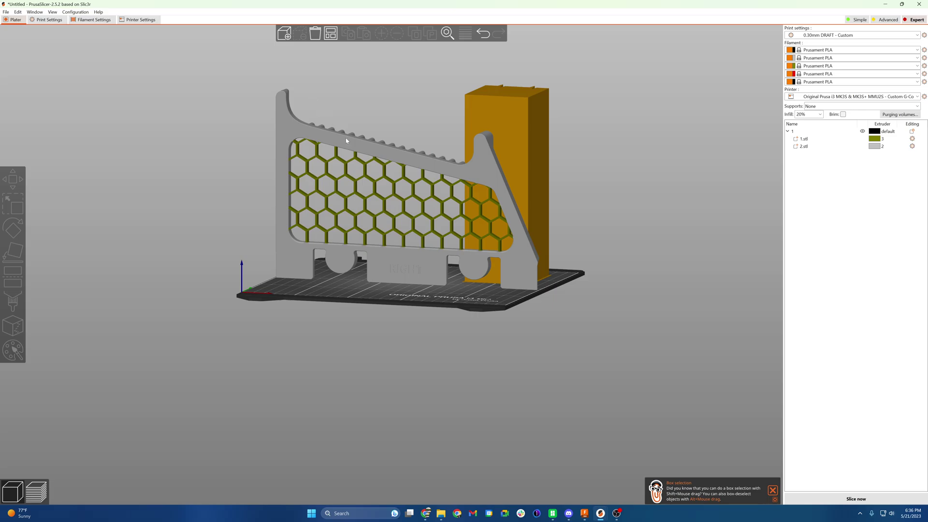
pyautogui.scroll(4, 382, 103)
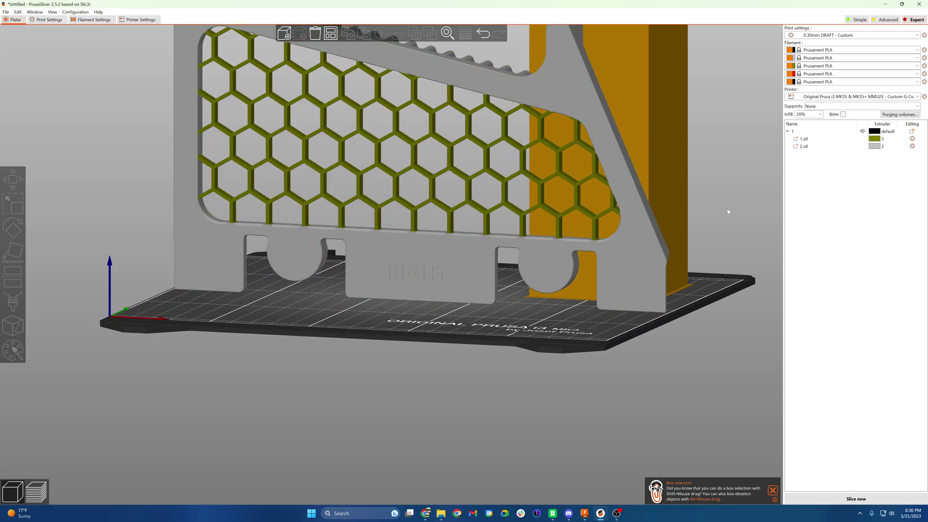
pyautogui.moveTo(728, 212); pyautogui.dragTo(740, 259)
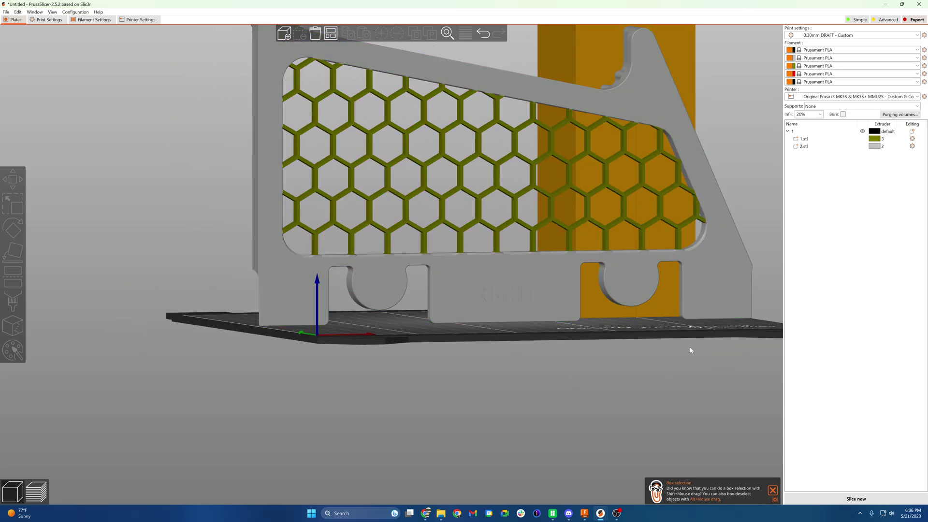
pyautogui.moveTo(561, 365)
pyautogui.mouseDown()
pyautogui.moveTo(528, 394)
pyautogui.moveTo(576, 359)
pyautogui.mouseUp()
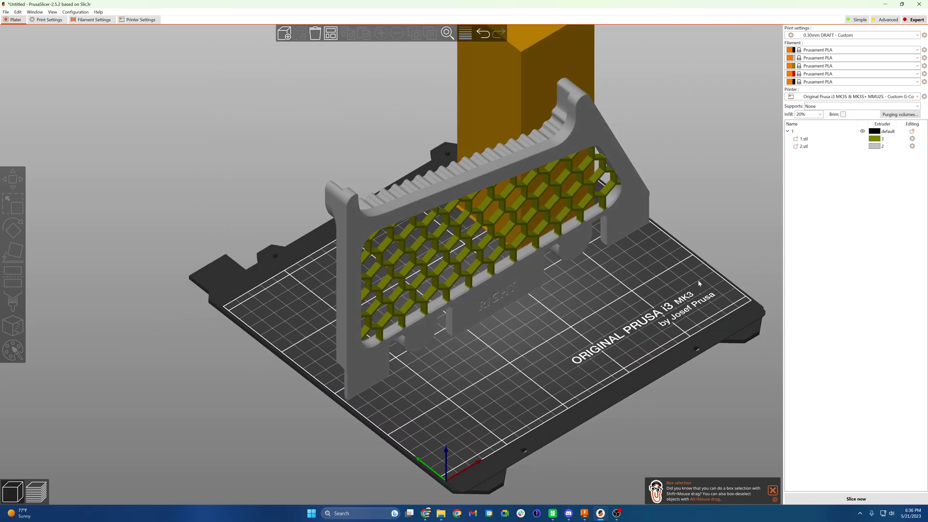
pyautogui.moveTo(738, 227); pyautogui.dragTo(697, 293)
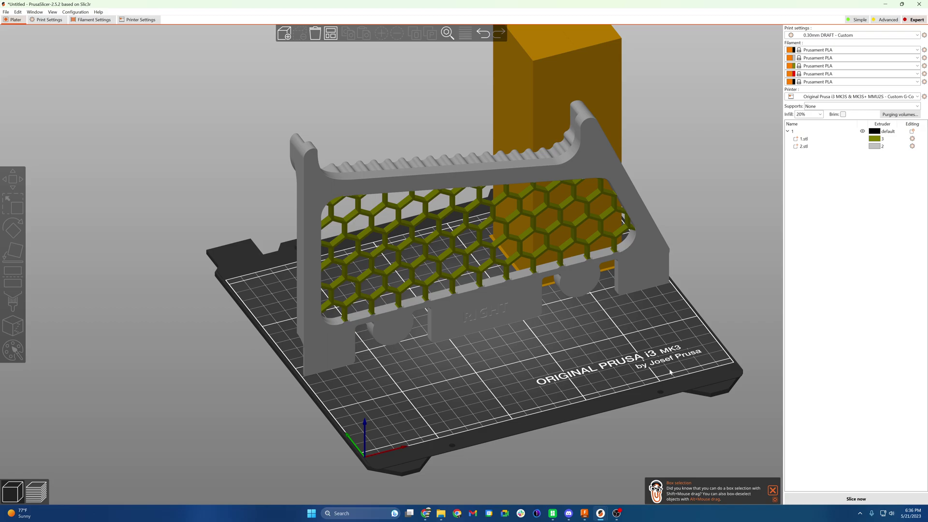